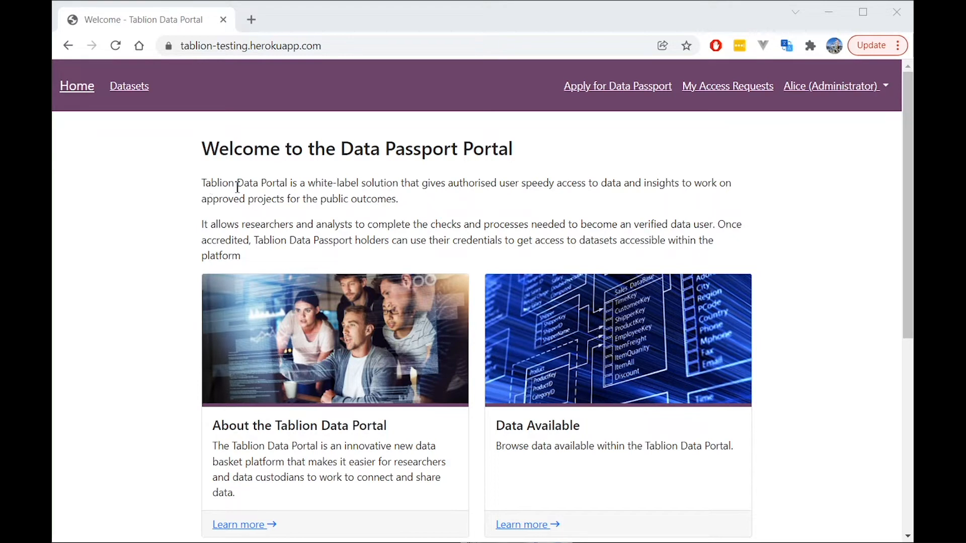
- In the Employment Services Dataset's Client Segment, select Date, Year and Month of Birth, Main Language Other Than English Spoken at Home, and Postcode of Usual Residence
{"action": "left_click", "coordinate": [145, 97]}
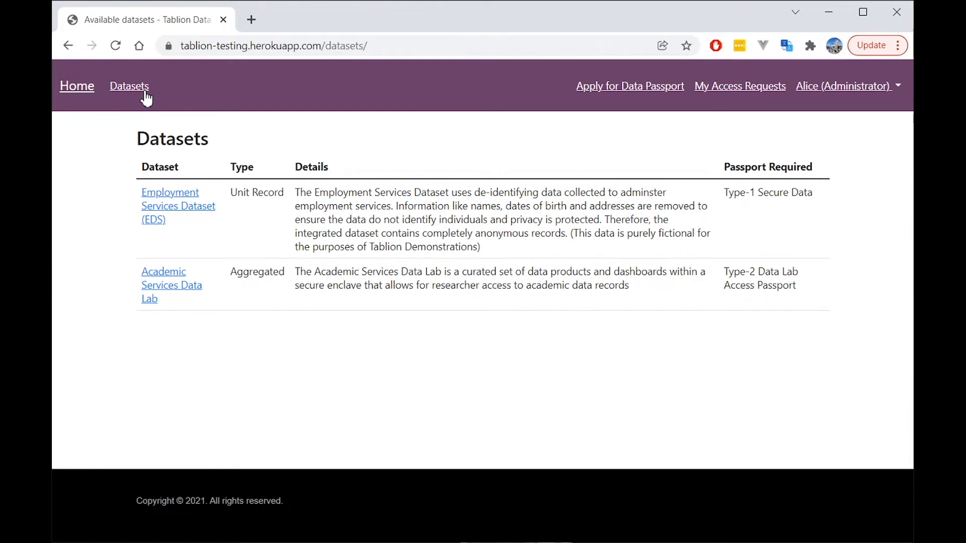
{"action": "left_click", "coordinate": [178, 210]}
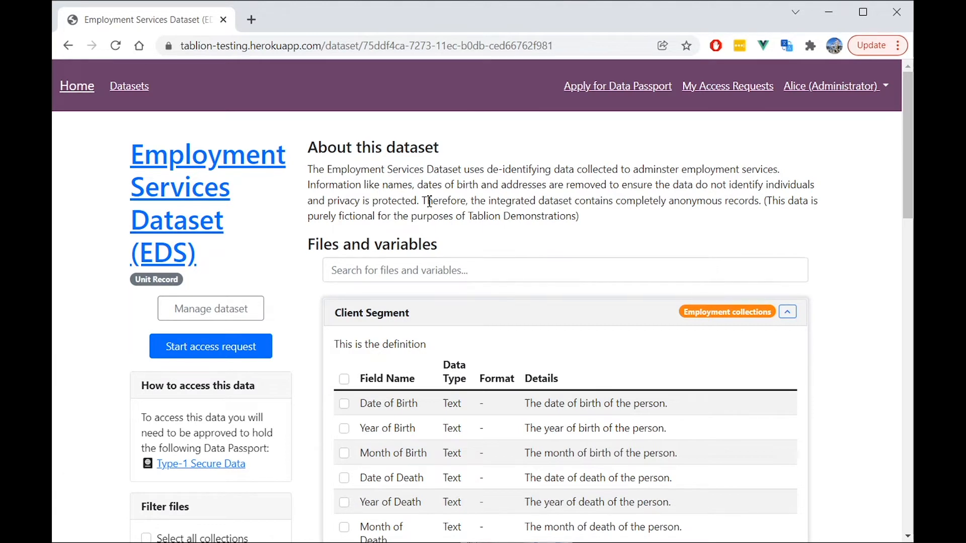
{"action": "left_click", "coordinate": [344, 404]}
{"action": "left_click", "coordinate": [344, 428]}
{"action": "left_click", "coordinate": [345, 452]}
{"action": "scroll", "coordinate": [349, 457], "scroll_direction": "down", "scroll_amount": 4}
{"action": "left_click", "coordinate": [345, 408]}
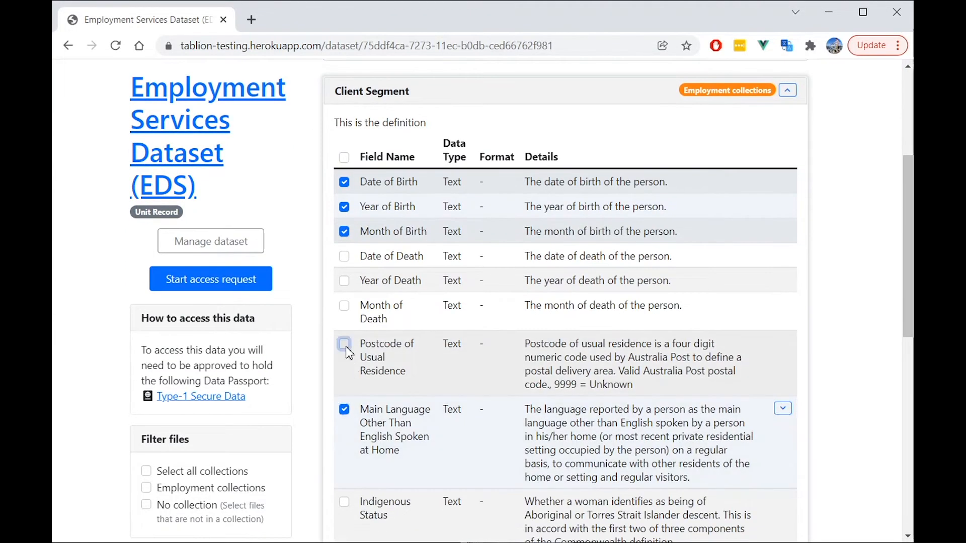
{"action": "left_click", "coordinate": [344, 343]}
- Start an access request for the Employment Services Dataset and title it "Longitudinal study of employment outcomes"
{"action": "scroll", "coordinate": [325, 366], "scroll_direction": "up", "scroll_amount": 2}
{"action": "scroll", "coordinate": [326, 368], "scroll_direction": "up", "scroll_amount": 1}
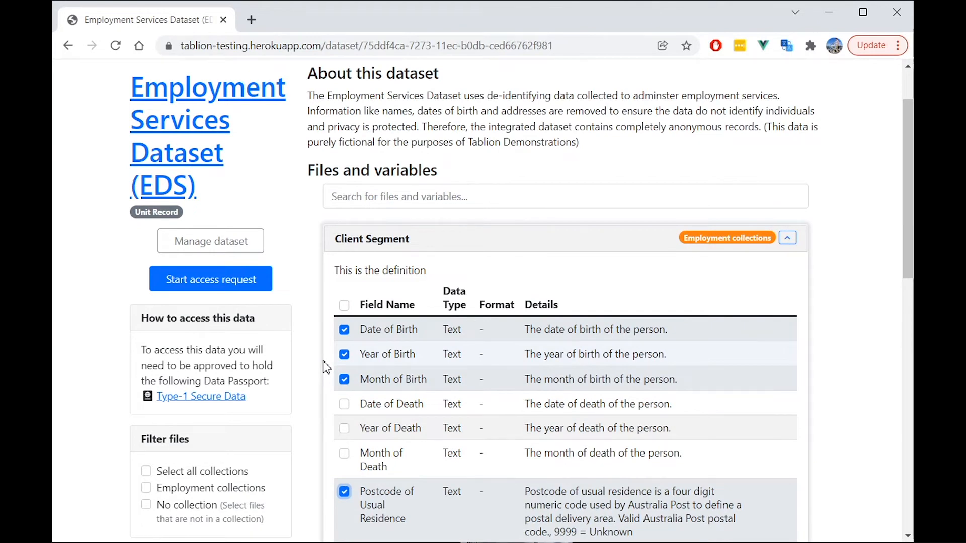
{"action": "left_click", "coordinate": [262, 291]}
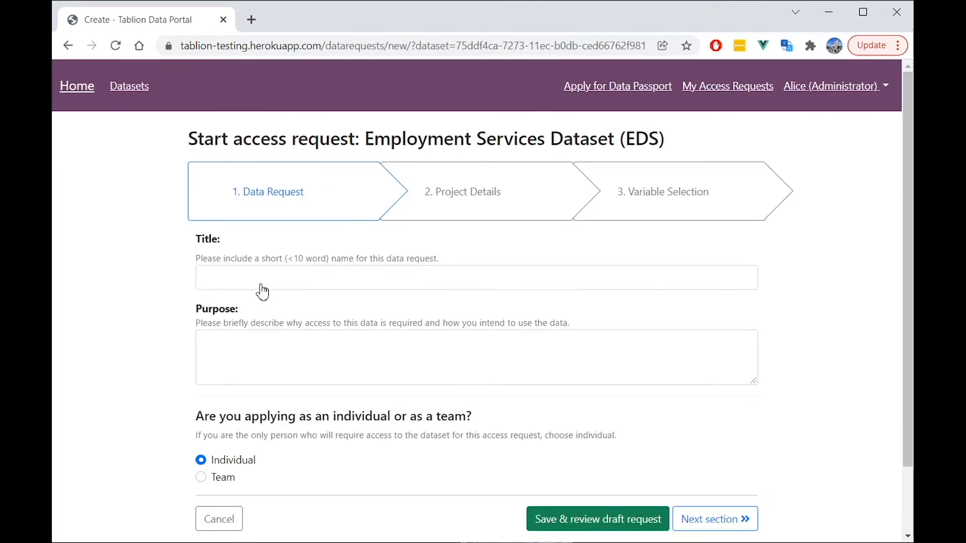
{"action": "left_click", "coordinate": [269, 279]}
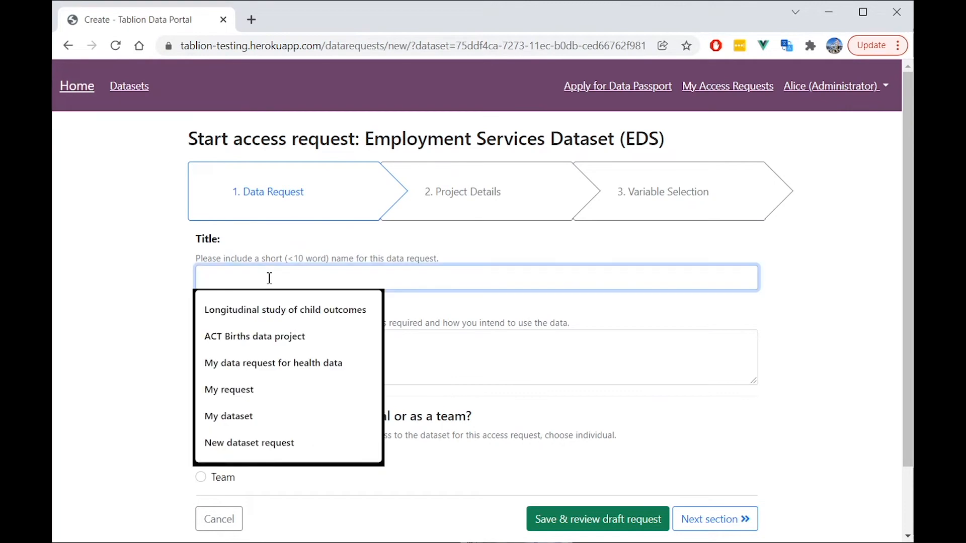
{"action": "type", "text": "Long"}
{"action": "key", "text": "Down"}
{"action": "key", "text": "Tab"}
{"action": "left_click_drag", "start_coordinate": [402, 277], "coordinate": [304, 281]}
{"action": "double_click", "coordinate": [313, 281]}
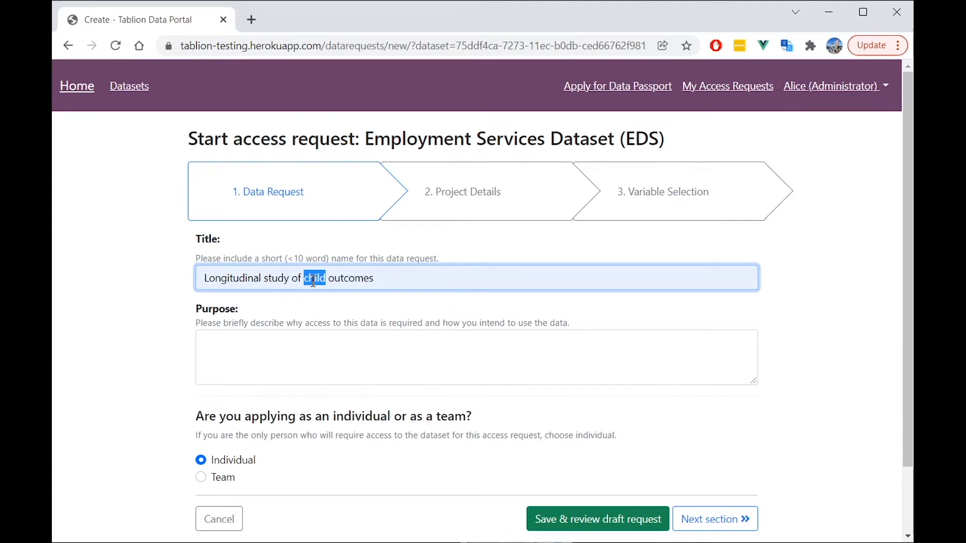
{"action": "type", "text": "employment"}
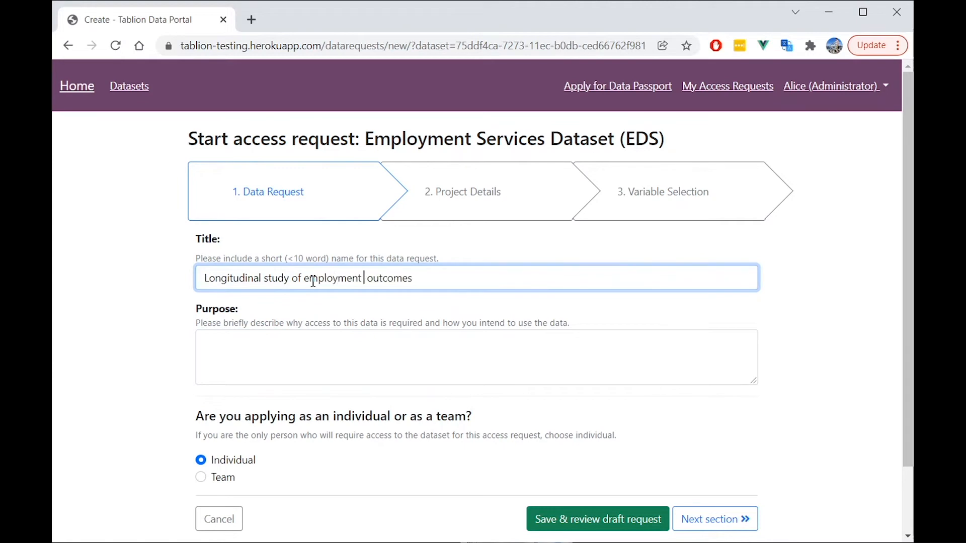
- Enter "I'm doing a study on resolving unemployment." as the purpose of the data request
{"action": "left_click", "coordinate": [261, 343]}
{"action": "type", "text": "I'm study"}
{"action": "key", "text": "ctrl+Left"}
{"action": "type", "text": "doing a"}
{"action": "key", "text": "End"}
{"action": "type", "text": "on resolving unemployement"}
{"action": "key", "text": "Left"}
{"action": "key", "text": "Left"}
{"action": "key", "text": "Left"}
{"action": "key", "text": "Left"}
{"action": "key", "text": "BackSpace"}
{"action": "key", "text": "End"}
{"action": "type", "text": "."}
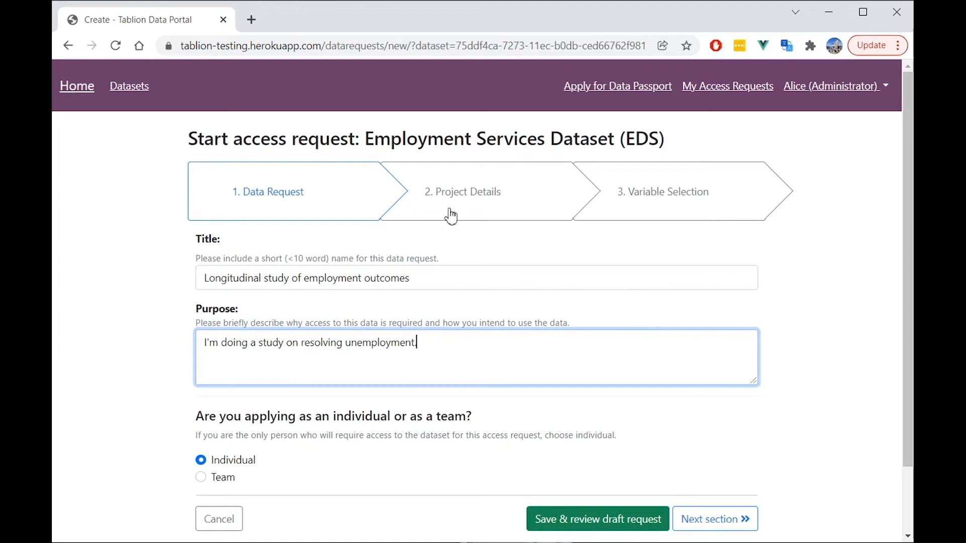
- Go through the request's project details and answer No to the question about publishing the findings
{"action": "left_click", "coordinate": [705, 518]}
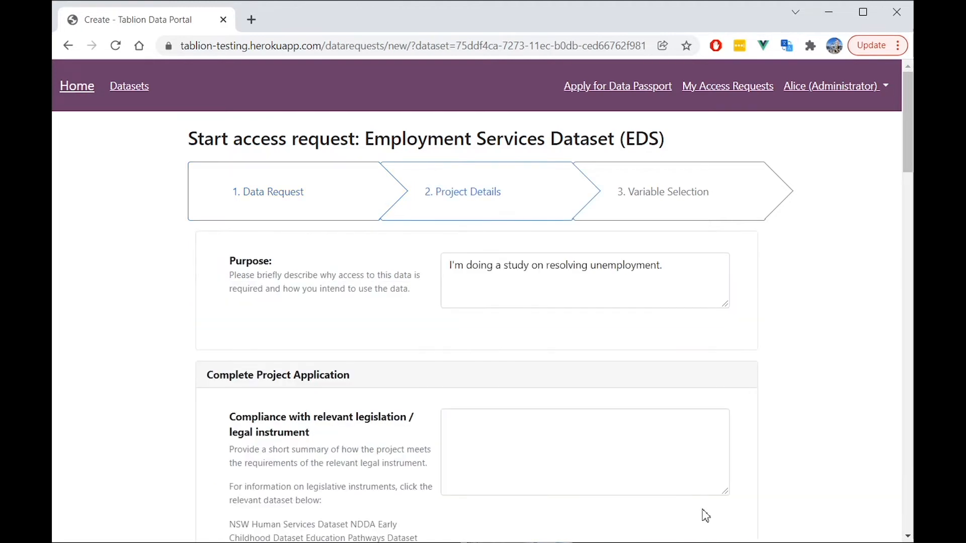
{"action": "scroll", "coordinate": [619, 393], "scroll_direction": "down", "scroll_amount": 6}
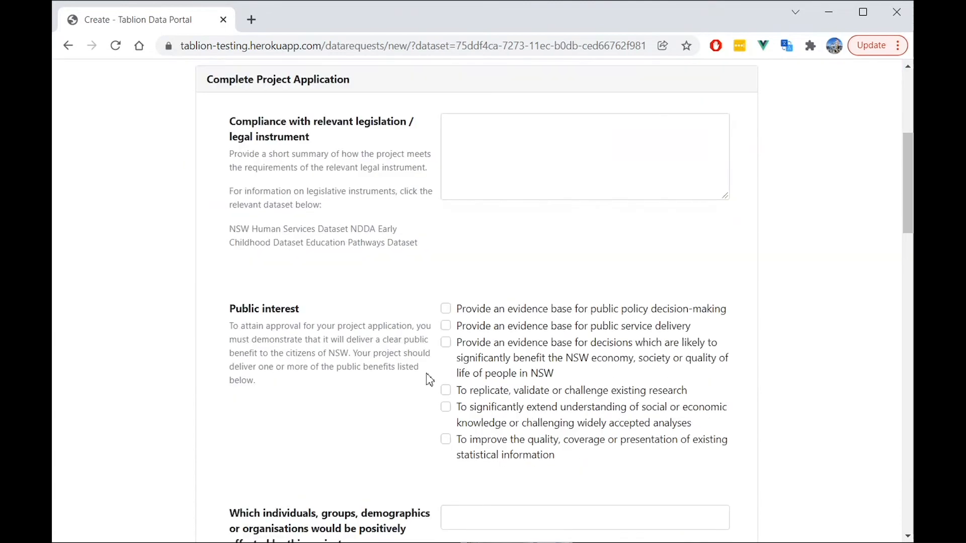
{"action": "scroll", "coordinate": [431, 371], "scroll_direction": "up", "scroll_amount": 4}
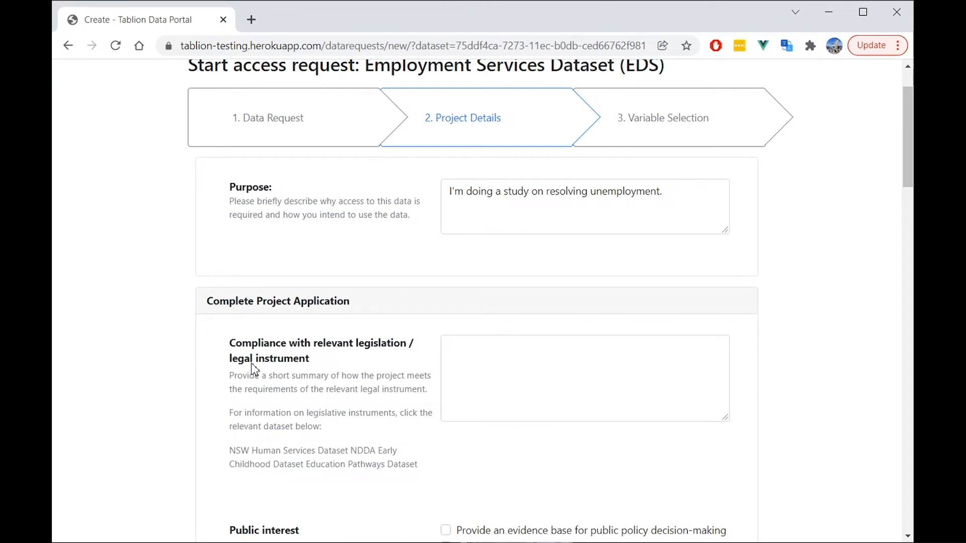
{"action": "scroll", "coordinate": [352, 453], "scroll_direction": "down", "scroll_amount": 2}
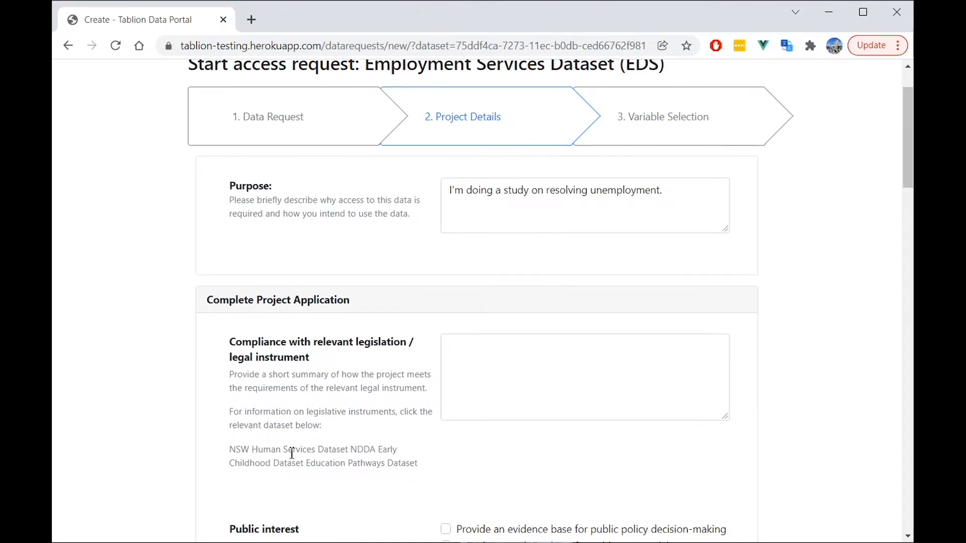
{"action": "scroll", "coordinate": [386, 427], "scroll_direction": "down", "scroll_amount": 10}
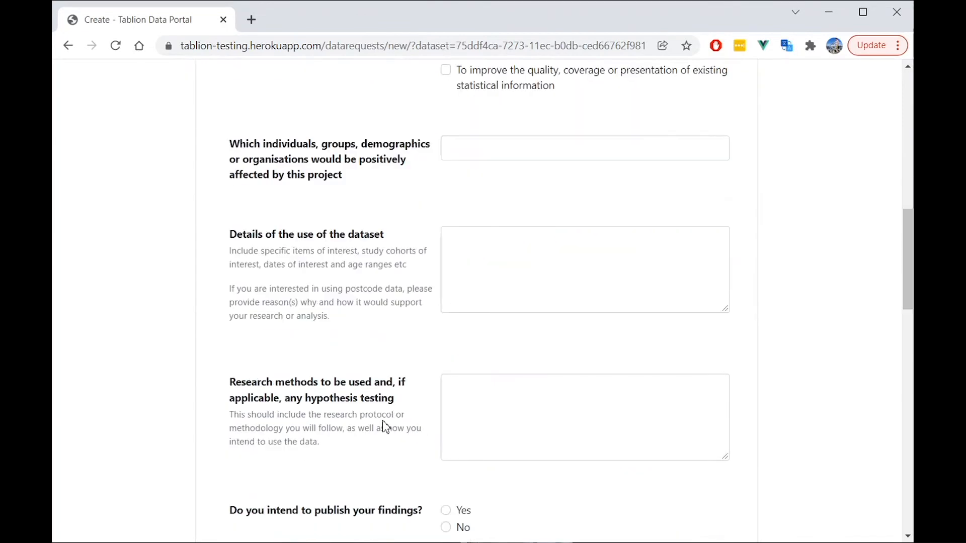
{"action": "left_click", "coordinate": [445, 454]}
{"action": "scroll", "coordinate": [443, 457], "scroll_direction": "down", "scroll_amount": 3}
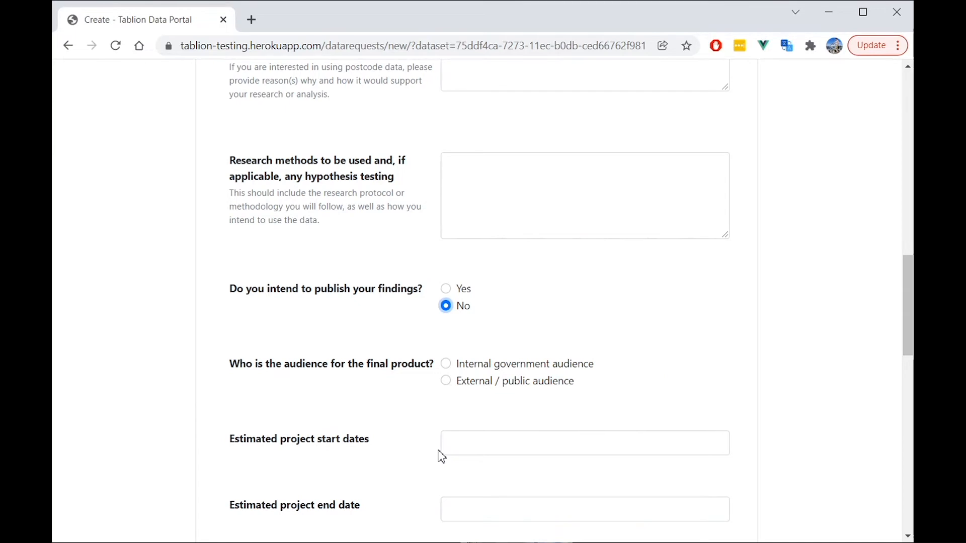
{"action": "scroll", "coordinate": [478, 448], "scroll_direction": "down", "scroll_amount": 15}
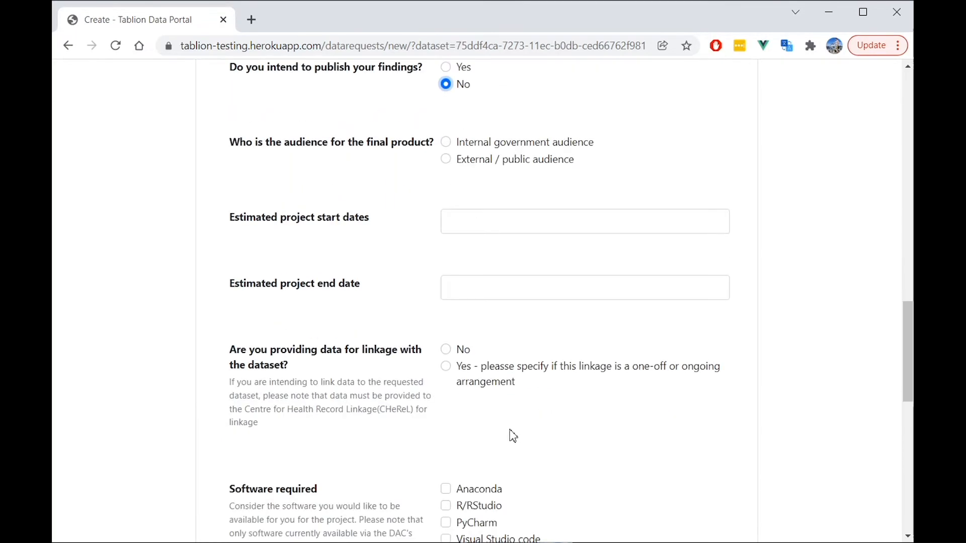
- In the request's variable selection, add Indigenous Status and Previous History of Breast Cancer from the Client Segment
{"action": "left_click", "coordinate": [685, 462]}
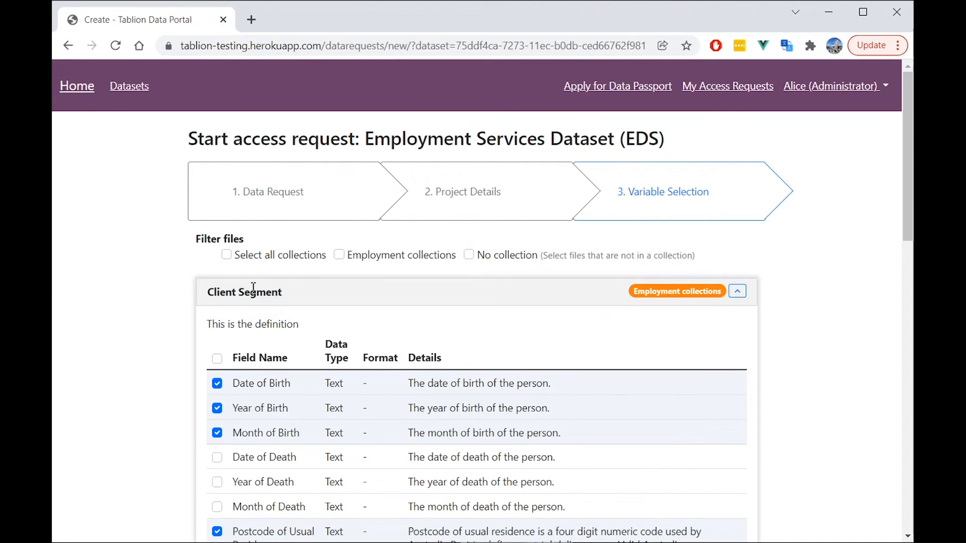
{"action": "scroll", "coordinate": [253, 287], "scroll_direction": "down", "scroll_amount": 3}
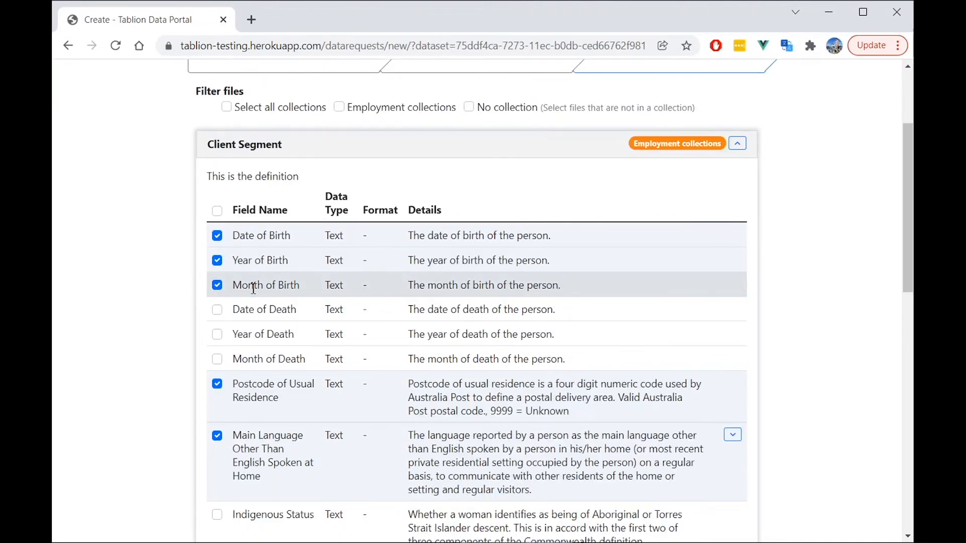
{"action": "scroll", "coordinate": [231, 342], "scroll_direction": "down", "scroll_amount": 3}
{"action": "left_click", "coordinate": [218, 369]}
{"action": "scroll", "coordinate": [219, 377], "scroll_direction": "down", "scroll_amount": 2}
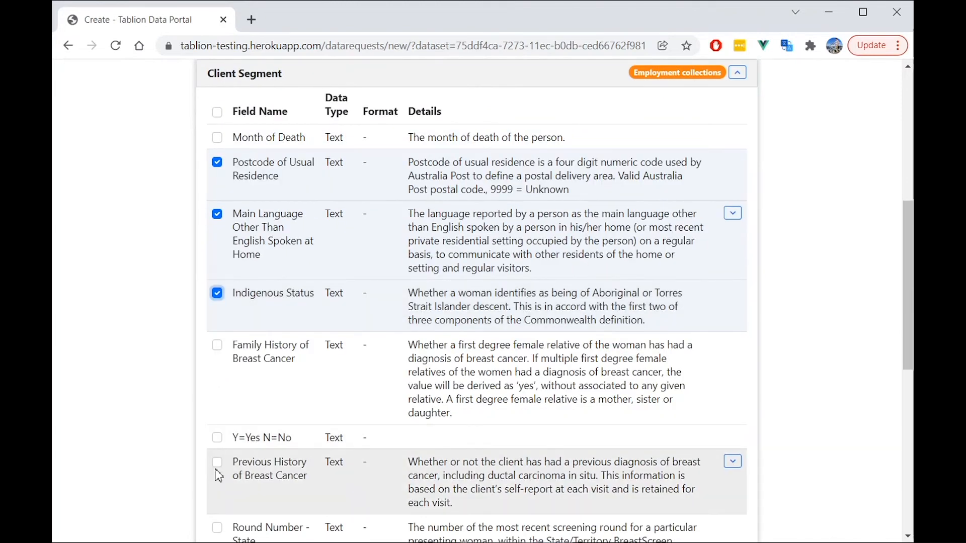
{"action": "scroll", "coordinate": [216, 466], "scroll_direction": "down", "scroll_amount": 1}
{"action": "left_click", "coordinate": [218, 463]}
{"action": "scroll", "coordinate": [217, 465], "scroll_direction": "down", "scroll_amount": 5}
- Check over the variable selection and save the access request as a draft for review
{"action": "scroll", "coordinate": [330, 401], "scroll_direction": "up", "scroll_amount": 13}
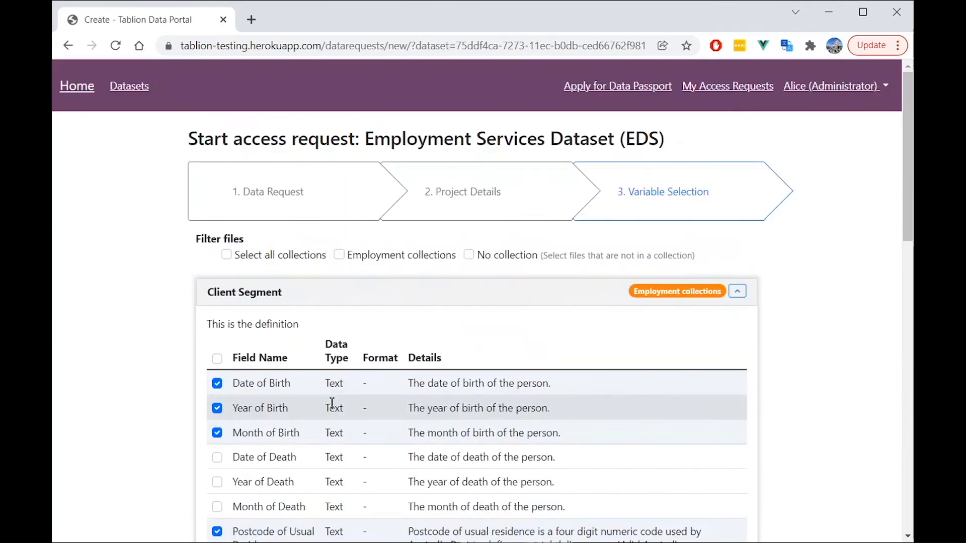
{"action": "scroll", "coordinate": [802, 281], "scroll_direction": "down", "scroll_amount": 13}
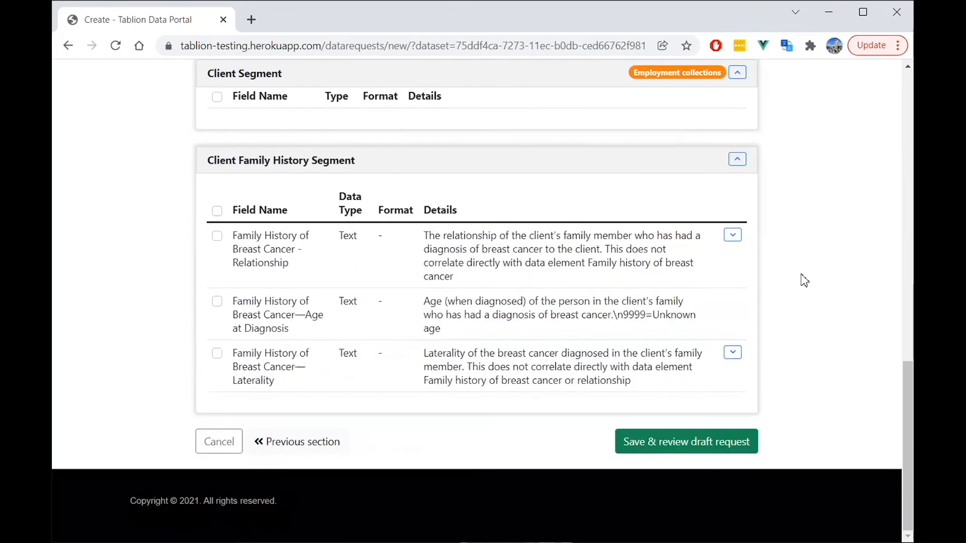
{"action": "left_click", "coordinate": [646, 448]}
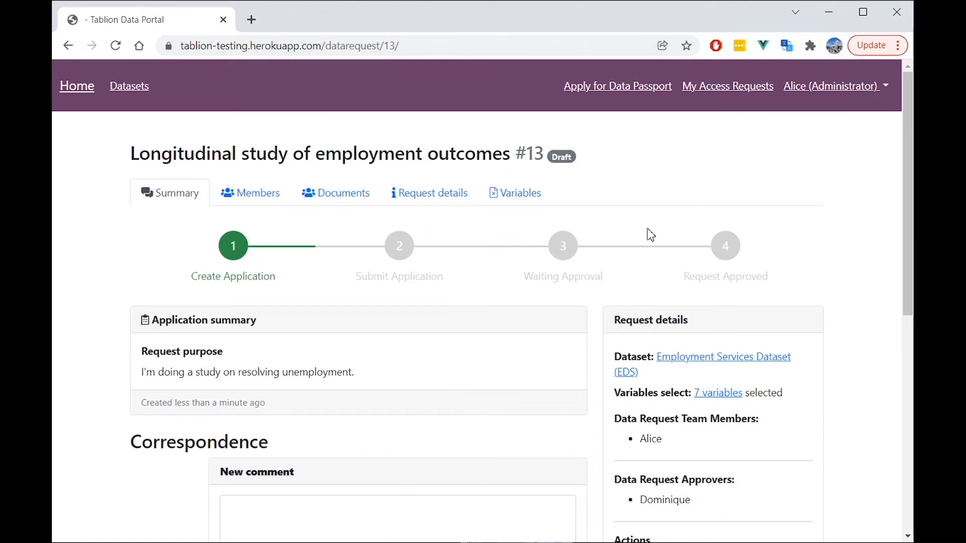
- Examine the draft request's summary, request details and checklist for submitting the application
{"action": "scroll", "coordinate": [597, 277], "scroll_direction": "down", "scroll_amount": 4}
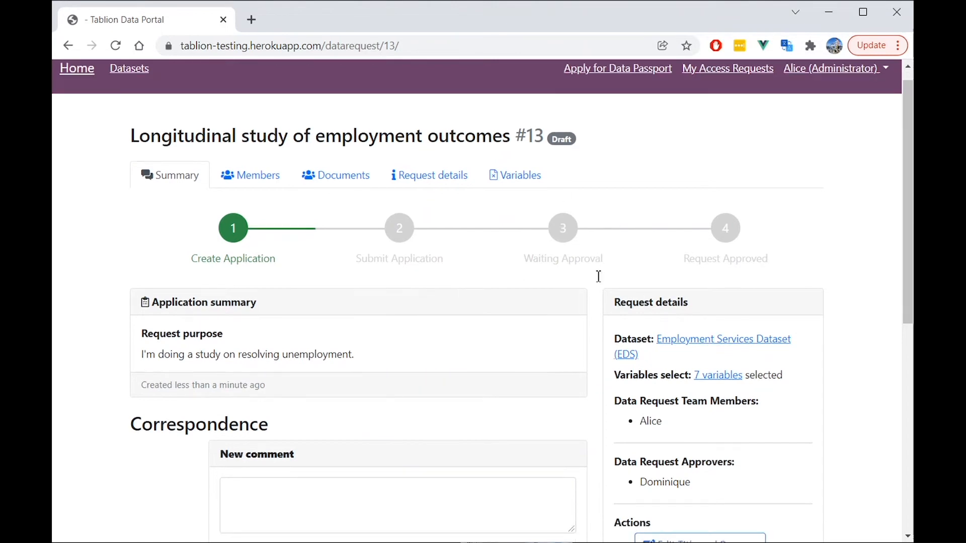
{"action": "scroll", "coordinate": [598, 284], "scroll_direction": "down", "scroll_amount": 1}
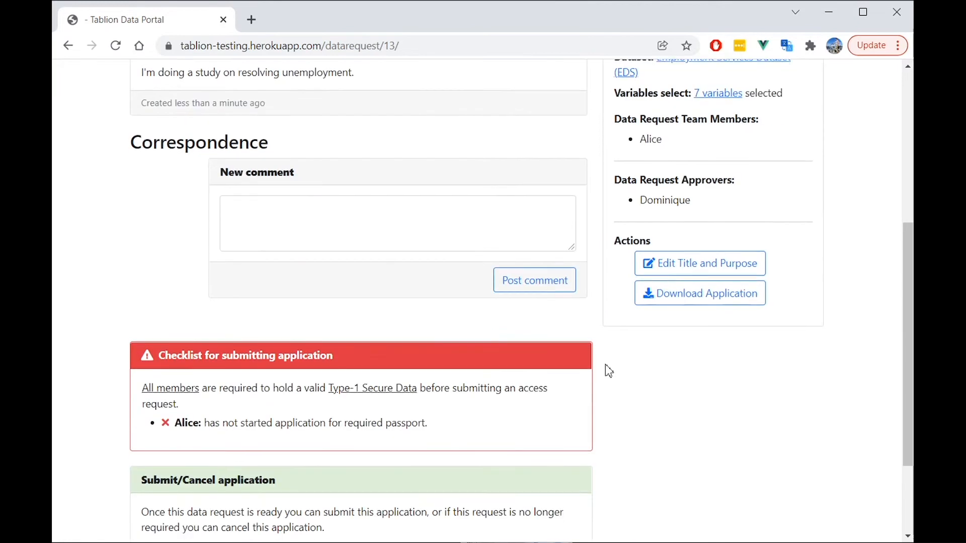
{"action": "scroll", "coordinate": [554, 342], "scroll_direction": "down", "scroll_amount": 2}
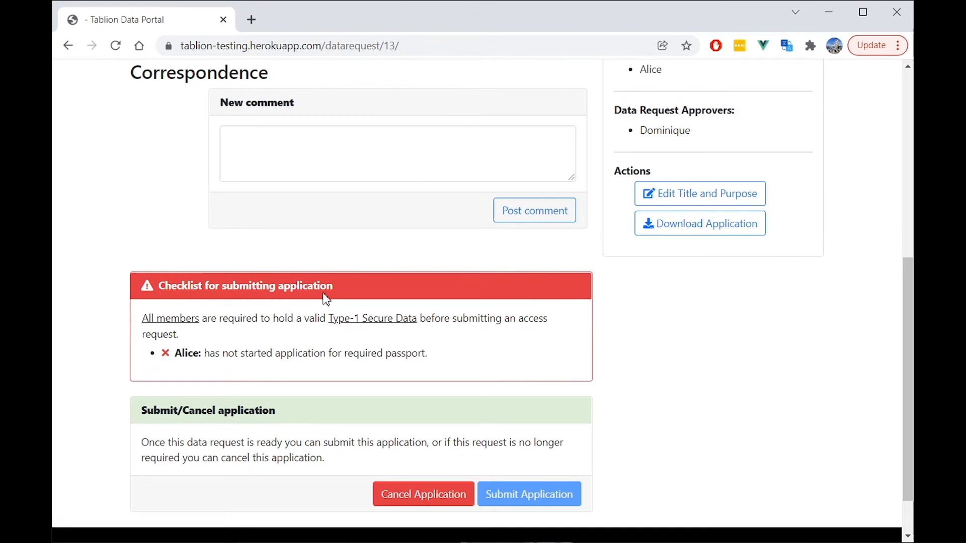
{"action": "scroll", "coordinate": [358, 323], "scroll_direction": "up", "scroll_amount": 4}
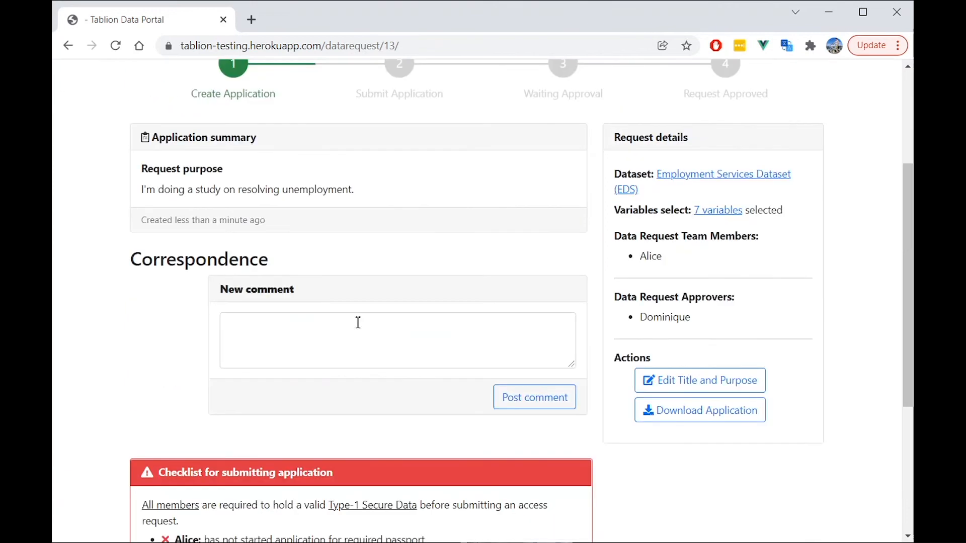
{"action": "scroll", "coordinate": [357, 322], "scroll_direction": "up", "scroll_amount": 4}
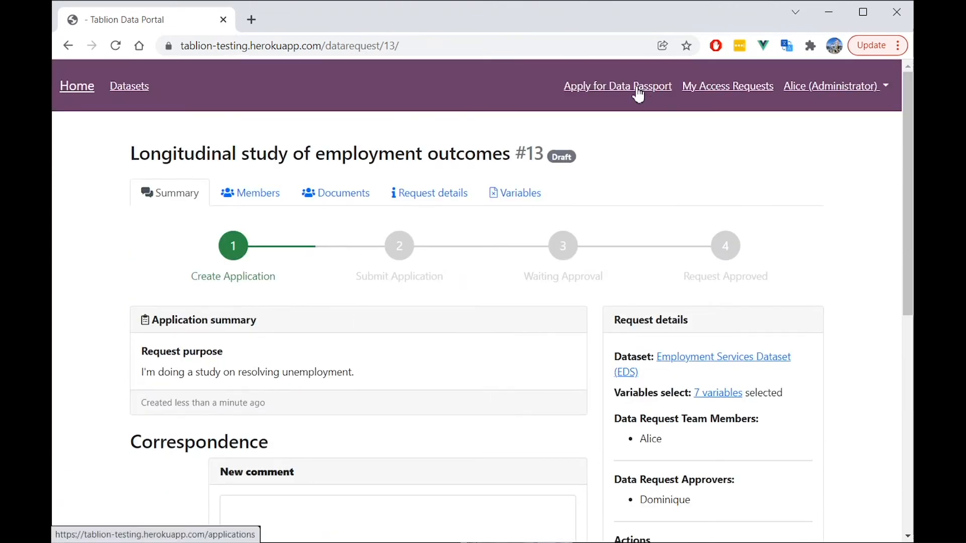
{"action": "scroll", "coordinate": [340, 313], "scroll_direction": "down", "scroll_amount": 6}
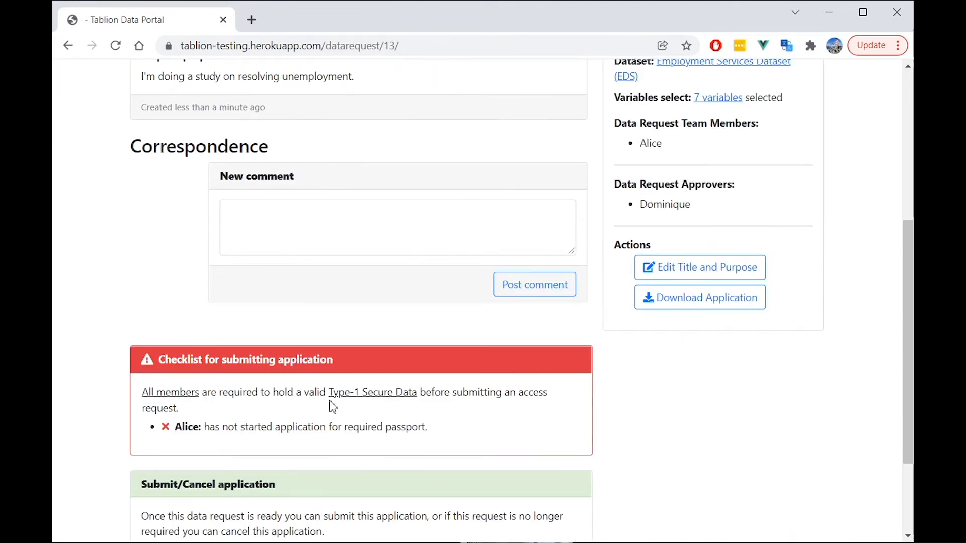
{"action": "scroll", "coordinate": [478, 412], "scroll_direction": "up", "scroll_amount": 6}
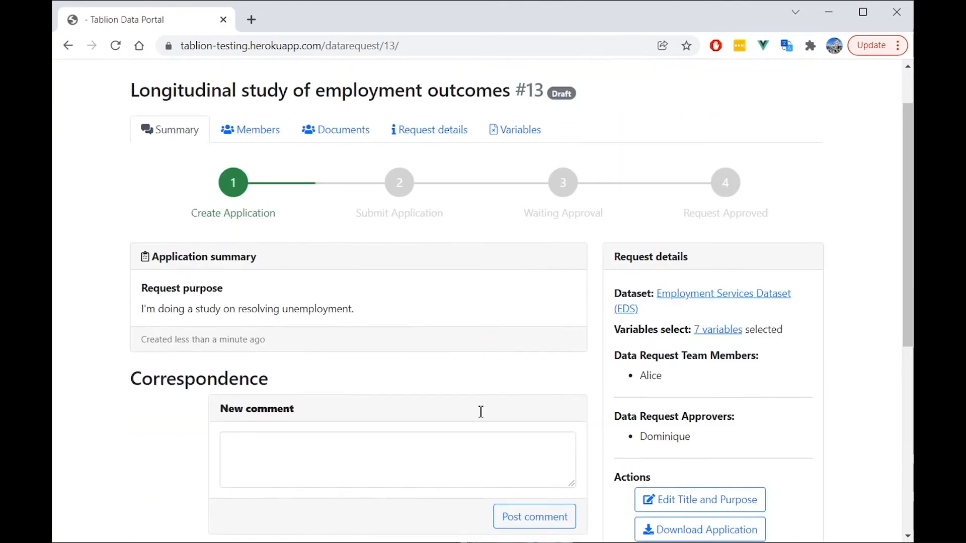
- Open a new Type-1 Secure Data passport application and review its Authorised Representative and Declaration sections
{"action": "left_click", "coordinate": [595, 95]}
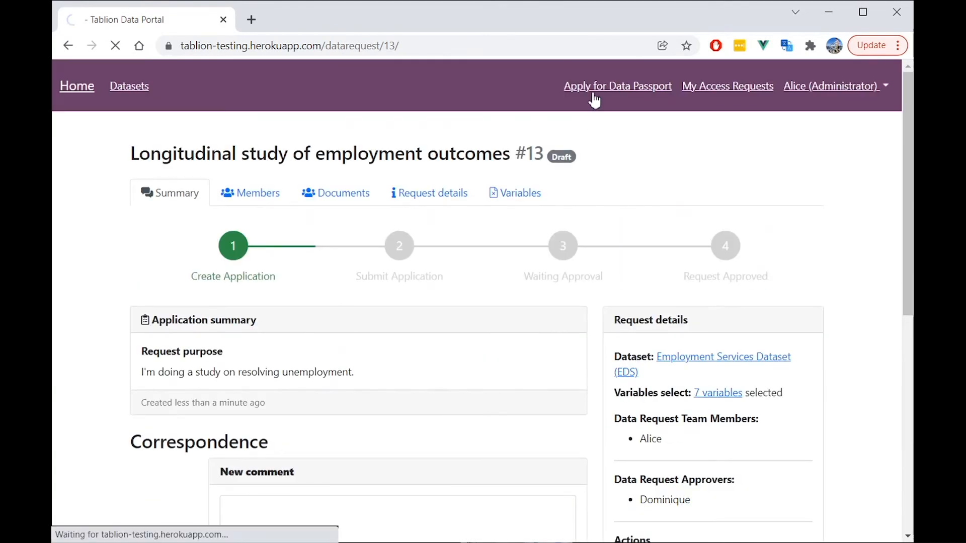
{"action": "left_click", "coordinate": [172, 302]}
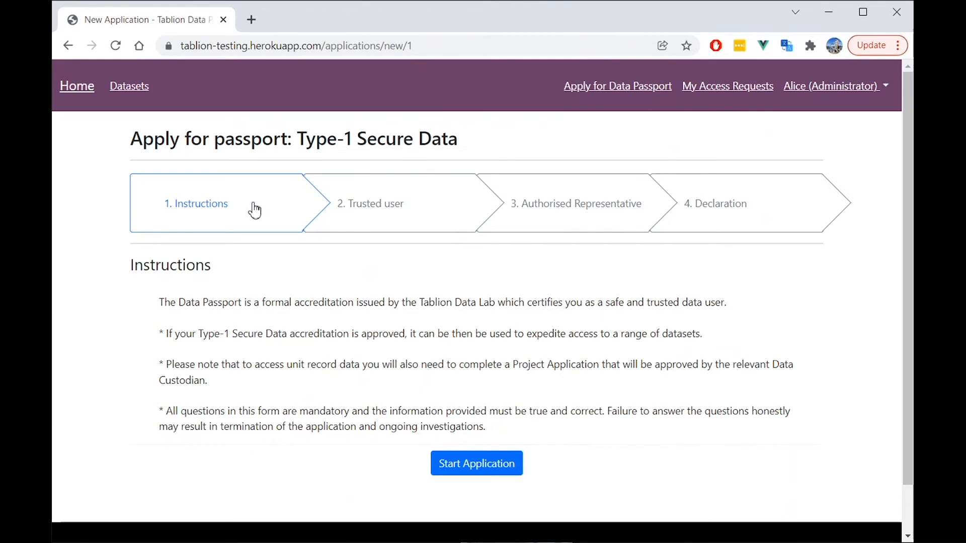
{"action": "left_click", "coordinate": [581, 216]}
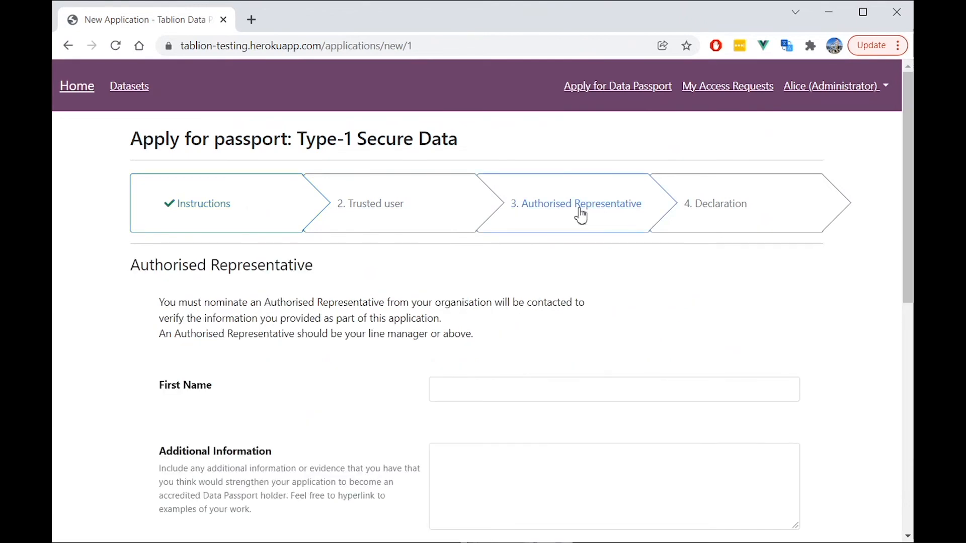
{"action": "scroll", "coordinate": [520, 296], "scroll_direction": "down", "scroll_amount": 1}
{"action": "scroll", "coordinate": [520, 296], "scroll_direction": "down", "scroll_amount": 8}
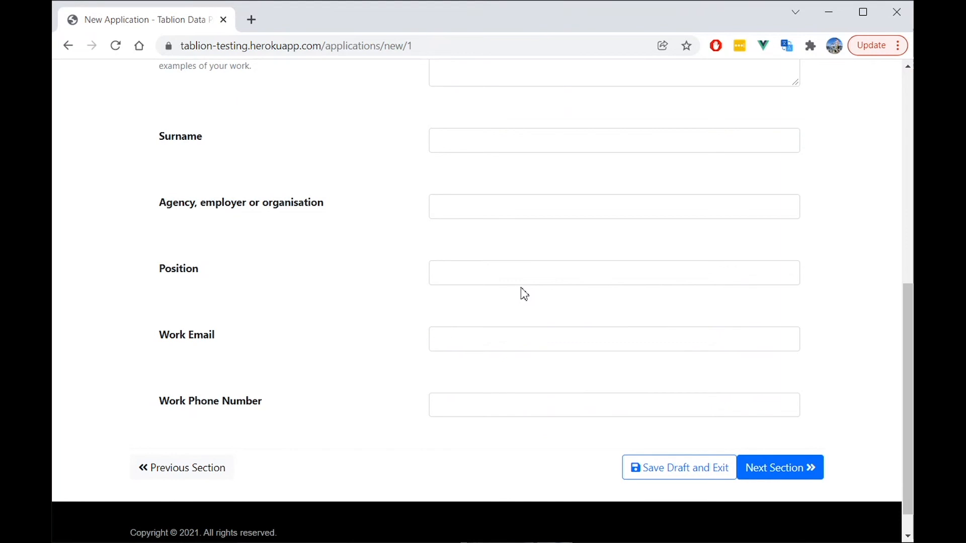
{"action": "scroll", "coordinate": [522, 292], "scroll_direction": "up", "scroll_amount": 7}
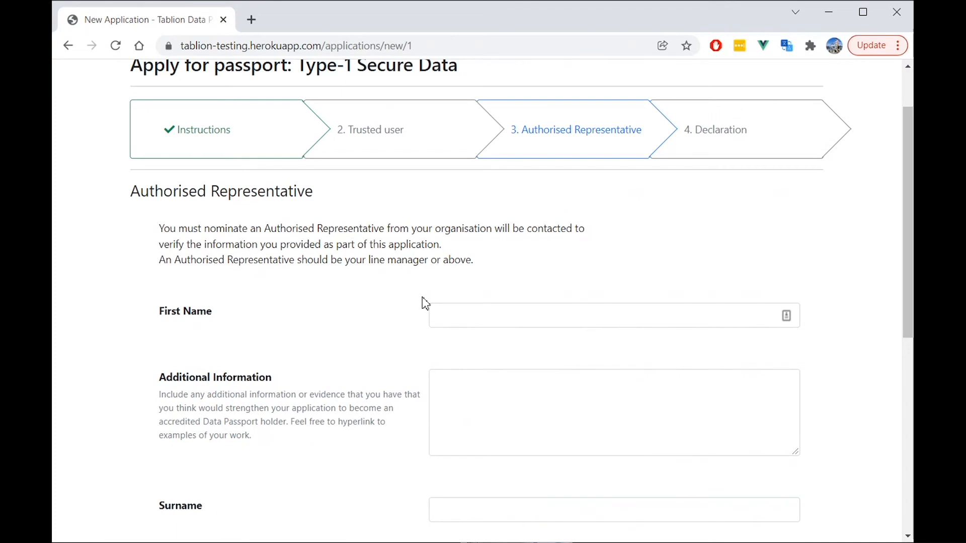
{"action": "left_click", "coordinate": [707, 132]}
{"action": "scroll", "coordinate": [424, 286], "scroll_direction": "down", "scroll_amount": 7}
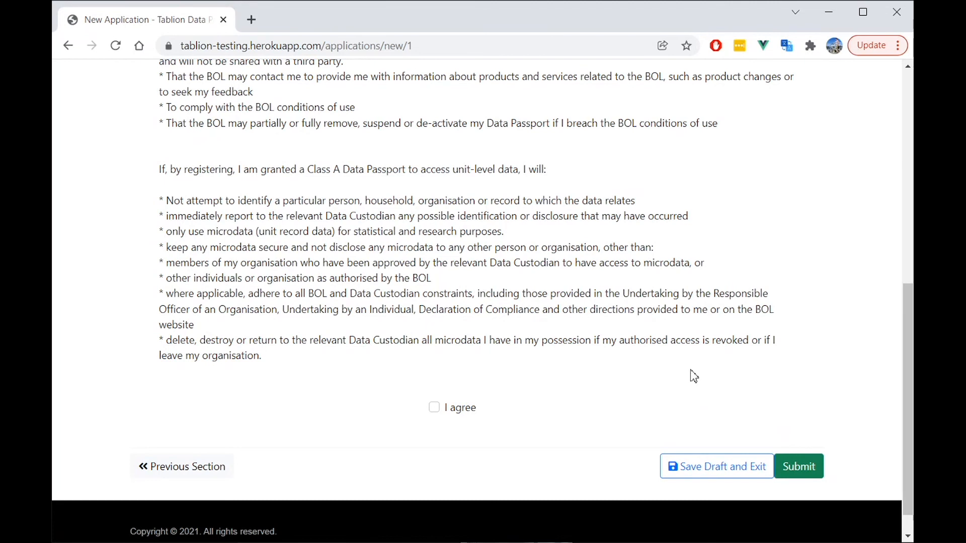
- Agree to the declaration and submit the Type-1 Secure Data passport application
{"action": "left_click", "coordinate": [786, 473]}
{"action": "left_click", "coordinate": [434, 407]}
{"action": "left_click", "coordinate": [800, 467]}
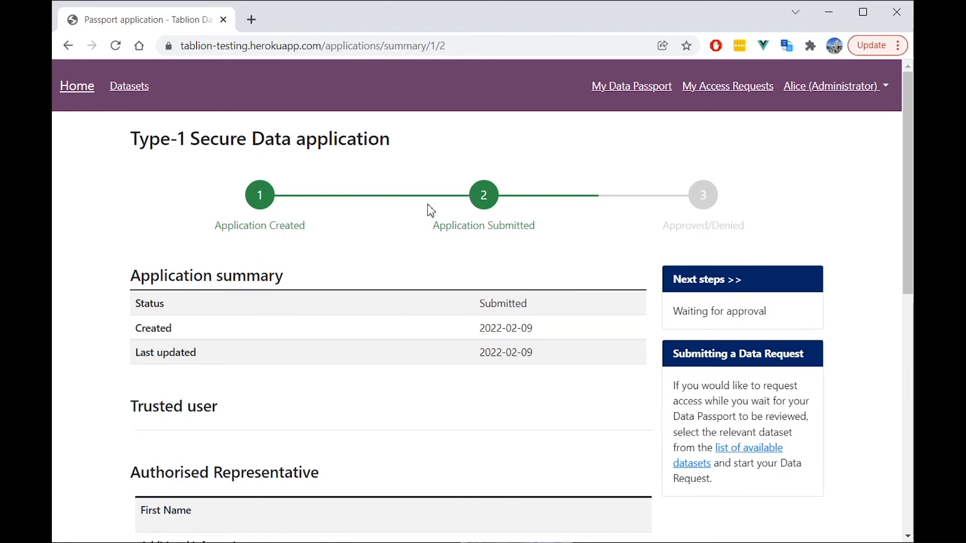
- Open access request 13, Longitudinal study of employment outcomes, from your own access requests and review its details
{"action": "left_click", "coordinate": [738, 91]}
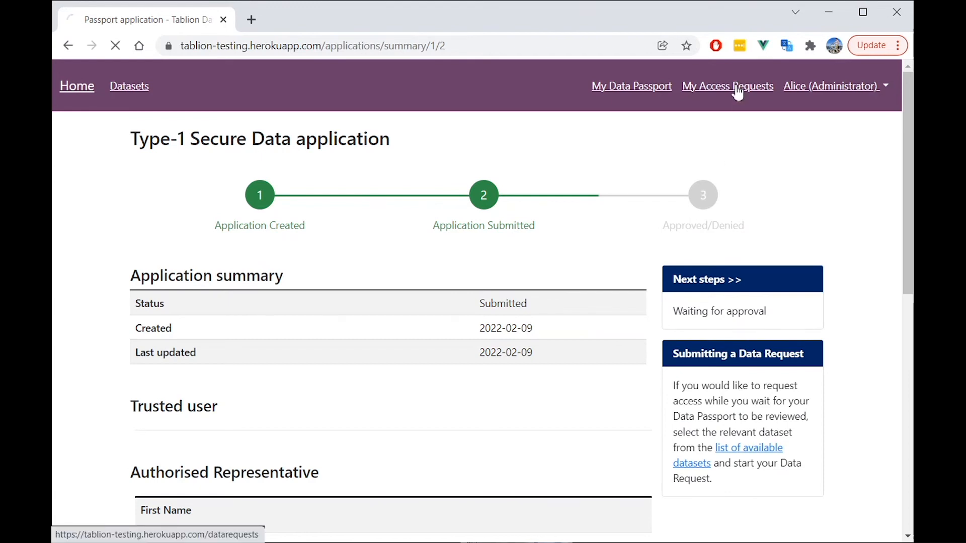
{"action": "left_click", "coordinate": [331, 443]}
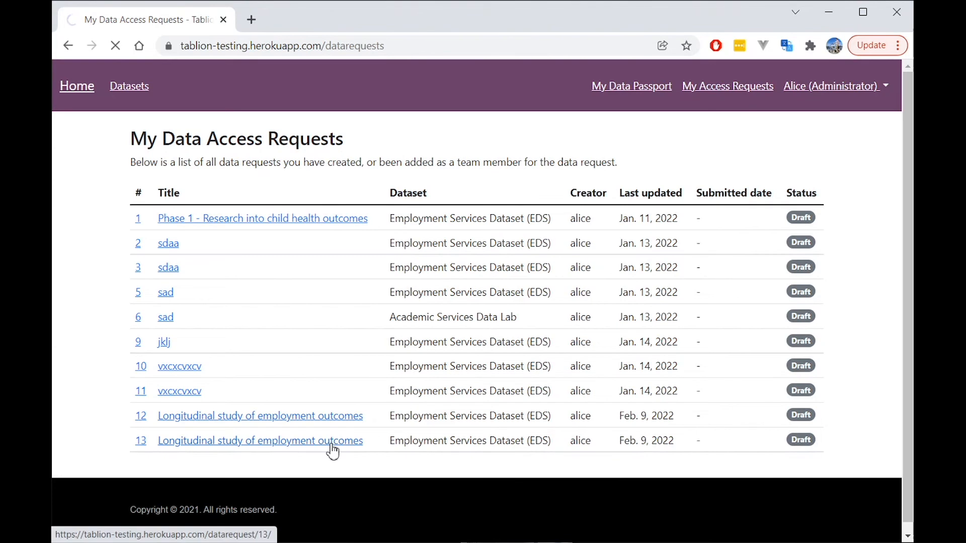
{"action": "scroll", "coordinate": [332, 444], "scroll_direction": "down", "scroll_amount": 2}
{"action": "scroll", "coordinate": [335, 442], "scroll_direction": "down", "scroll_amount": 5}
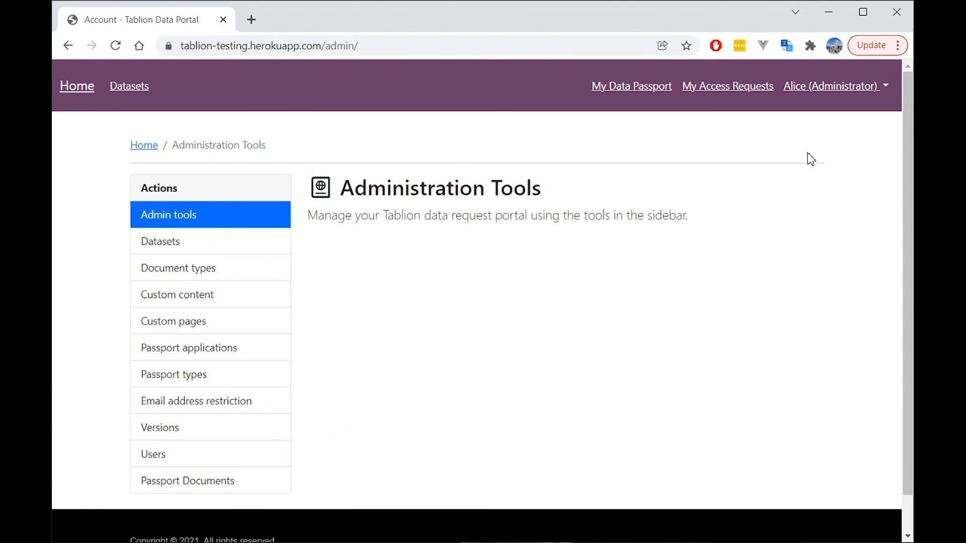
- Open the Type-1 Secure Data passport type in the administration tools and review its basic information and notification settings
{"action": "left_click", "coordinate": [176, 373]}
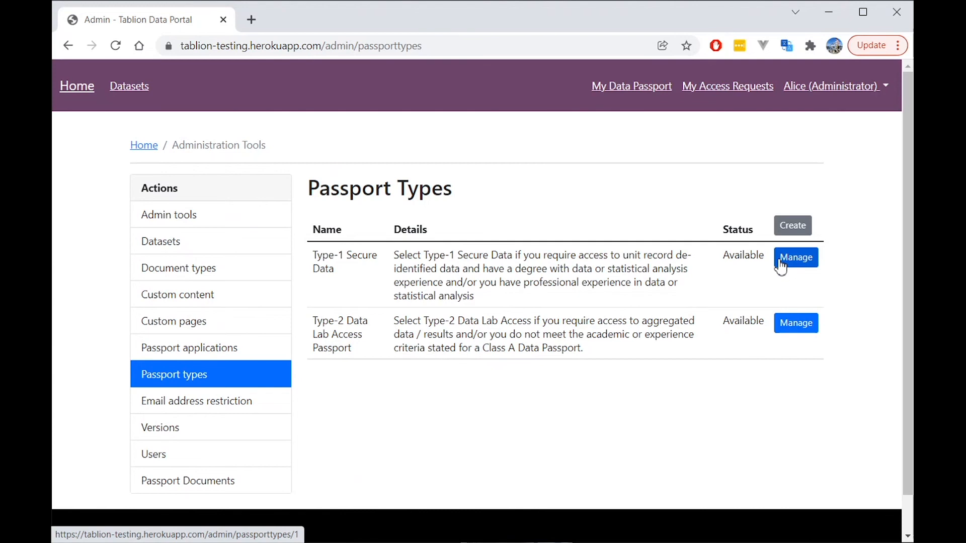
{"action": "left_click", "coordinate": [780, 262]}
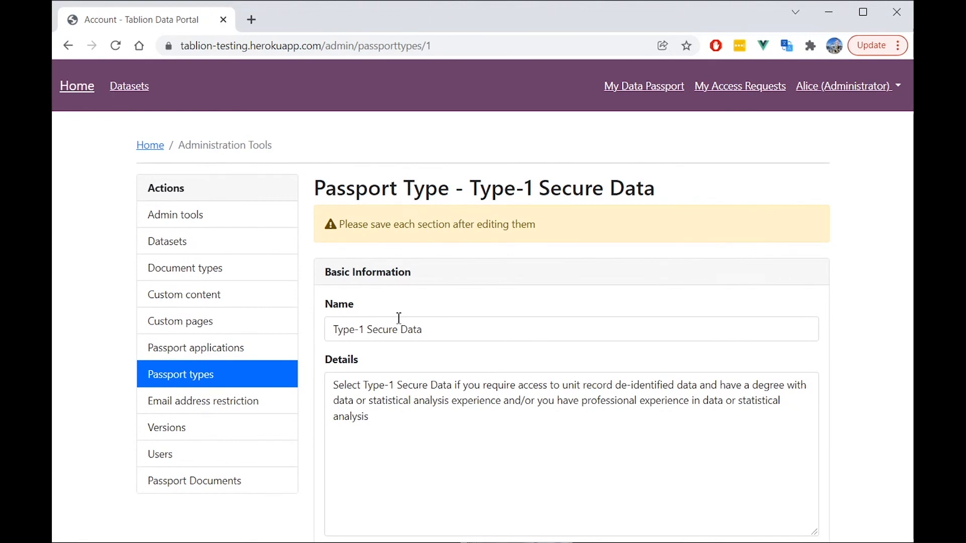
{"action": "scroll", "coordinate": [342, 372], "scroll_direction": "down", "scroll_amount": 3}
{"action": "scroll", "coordinate": [332, 417], "scroll_direction": "down", "scroll_amount": 3}
{"action": "scroll", "coordinate": [322, 425], "scroll_direction": "down", "scroll_amount": 10}
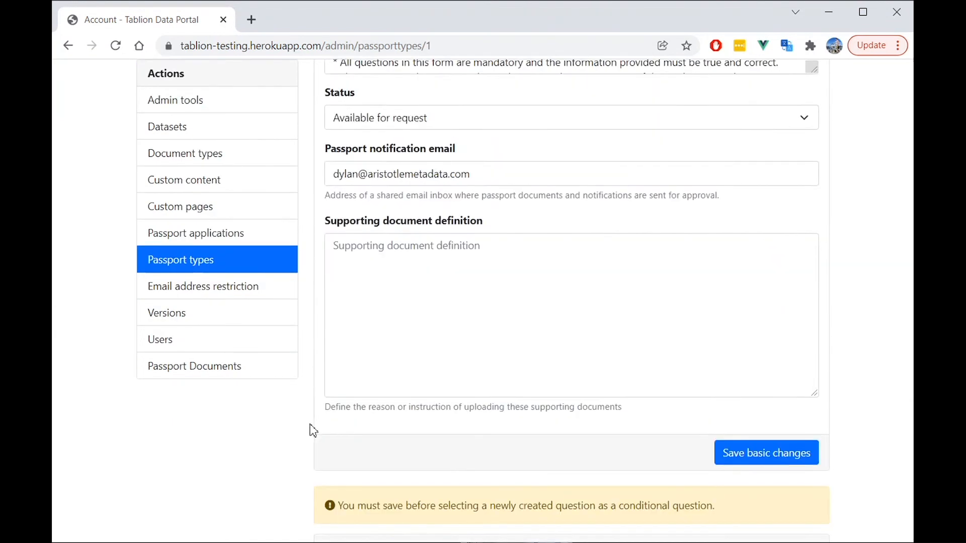
- Examine the passport questions, collapsing the Trusted user and Authorised Representative sections to see the overall structure
{"action": "scroll", "coordinate": [320, 424], "scroll_direction": "down", "scroll_amount": 7}
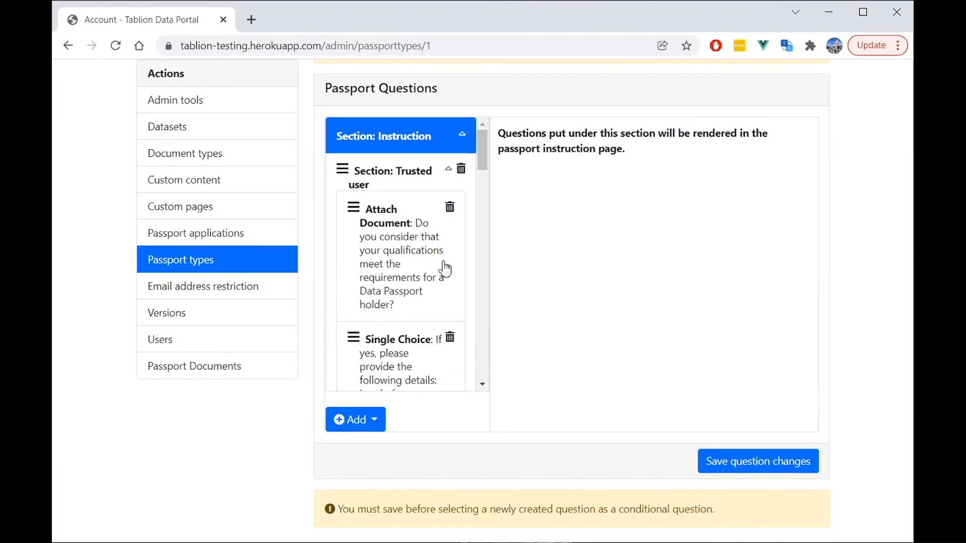
{"action": "scroll", "coordinate": [381, 257], "scroll_direction": "down", "scroll_amount": 1}
{"action": "scroll", "coordinate": [384, 270], "scroll_direction": "up", "scroll_amount": 1}
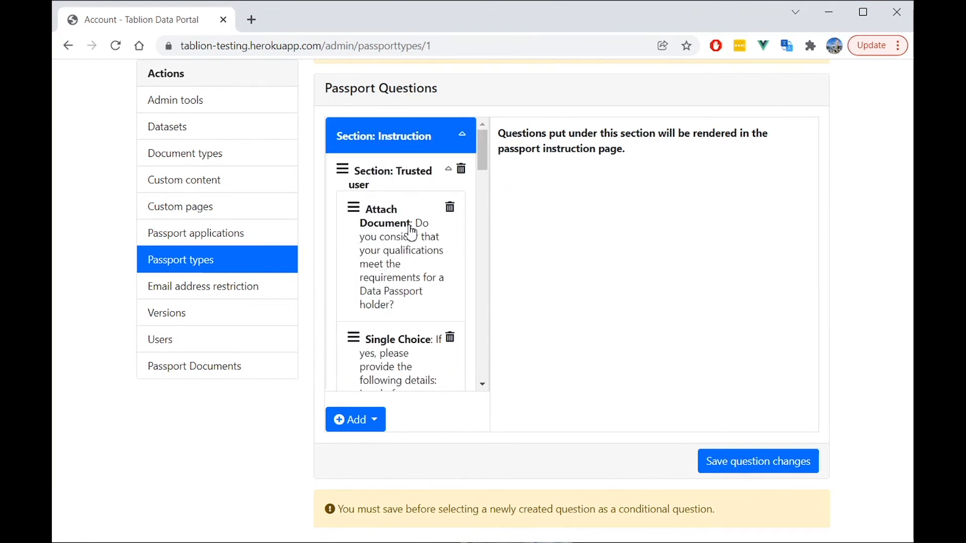
{"action": "left_click", "coordinate": [448, 170]}
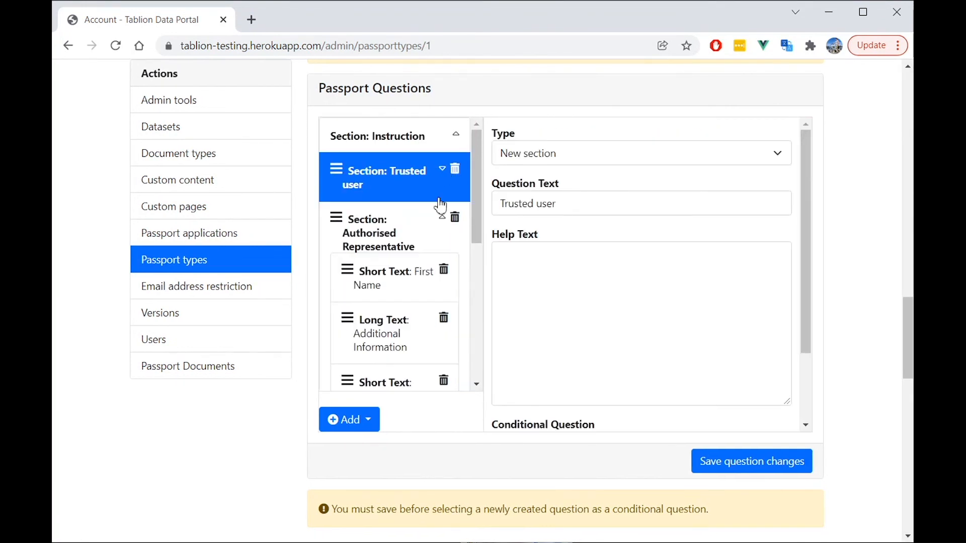
{"action": "left_click", "coordinate": [443, 217]}
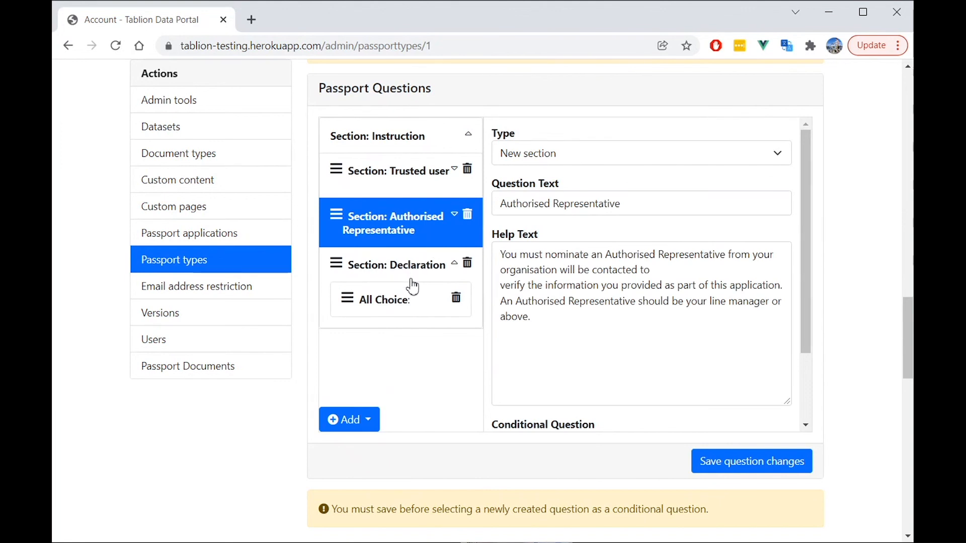
- Review the passport type's access request standard questions and its related document types
{"action": "scroll", "coordinate": [296, 455], "scroll_direction": "down", "scroll_amount": 5}
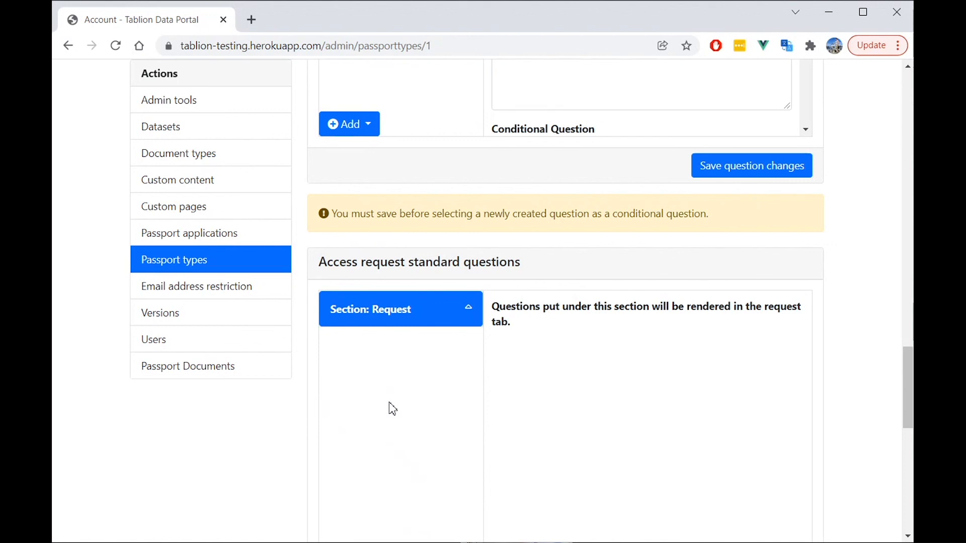
{"action": "scroll", "coordinate": [316, 429], "scroll_direction": "down", "scroll_amount": 8}
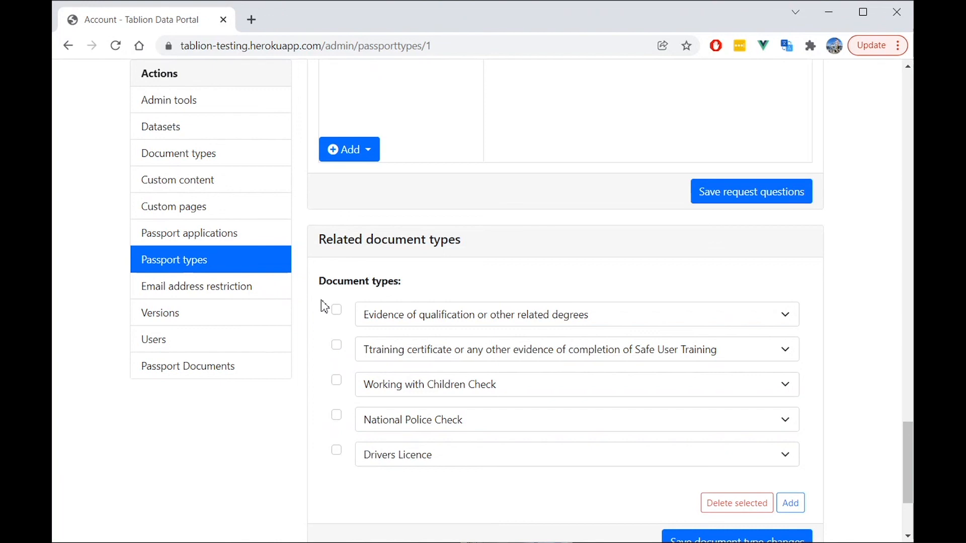
{"action": "scroll", "coordinate": [314, 307], "scroll_direction": "up", "scroll_amount": 20}
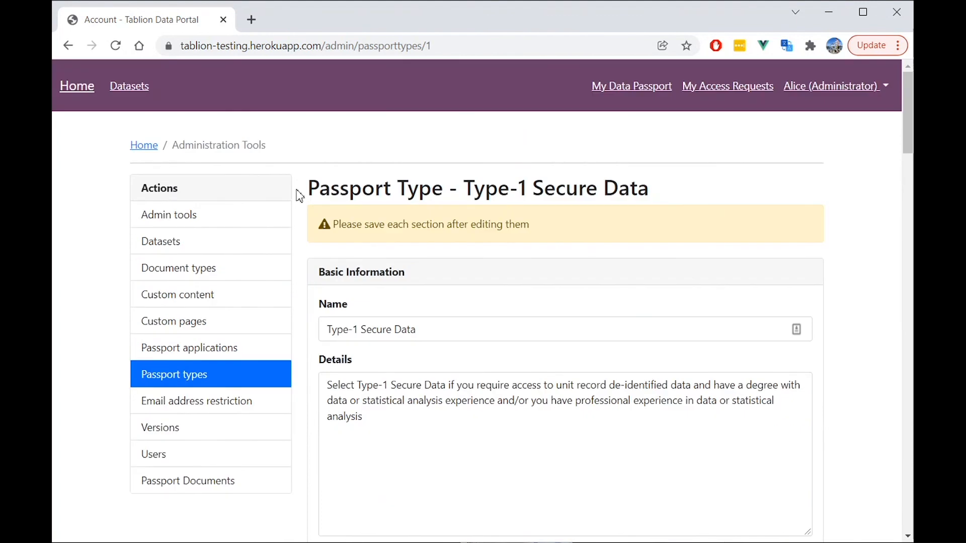
- Open the Employment Services Dataset (EDS) page from the list of datasets
{"action": "left_click", "coordinate": [145, 96]}
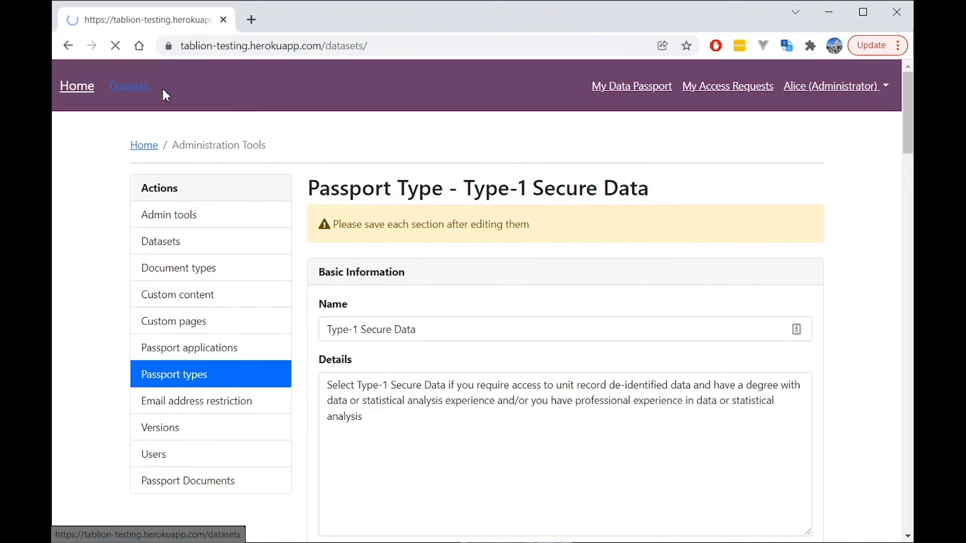
{"action": "left_click", "coordinate": [171, 212]}
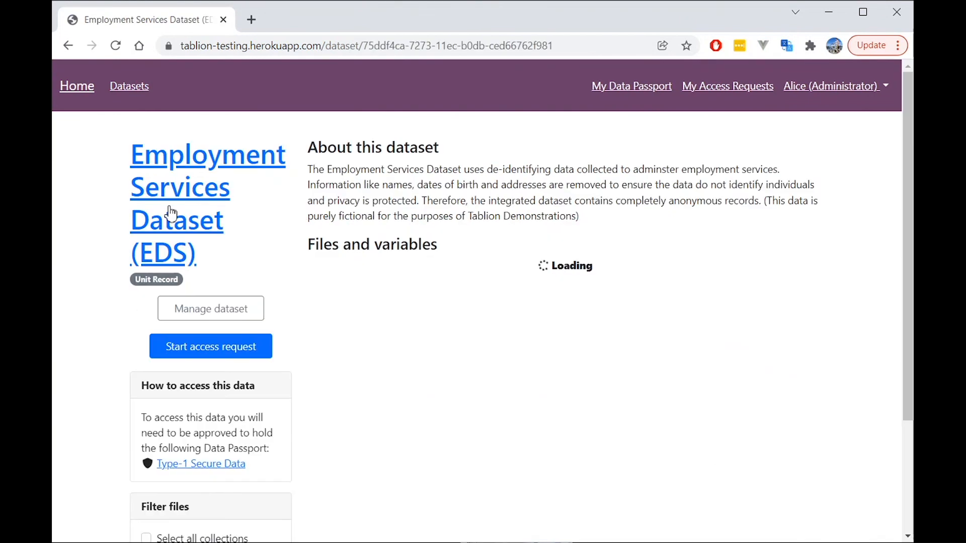